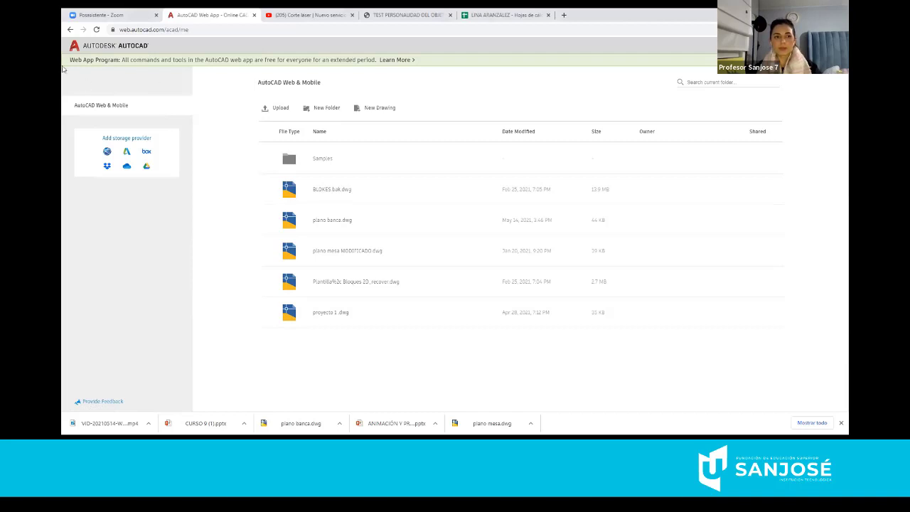
- Return to the "autocad online" search results and enter the AutoCAD Web App through its sign-in page
{"action": "left_click", "coordinate": [70, 30]}
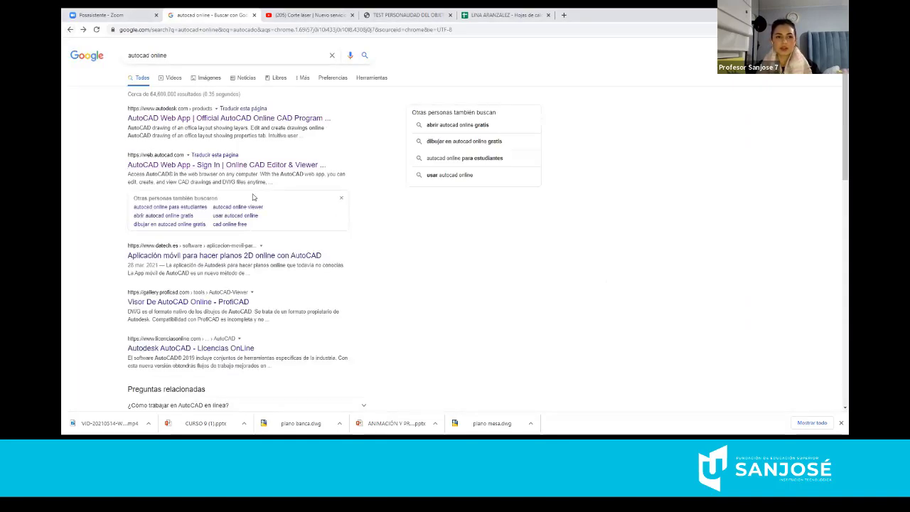
{"action": "left_click", "coordinate": [290, 165]}
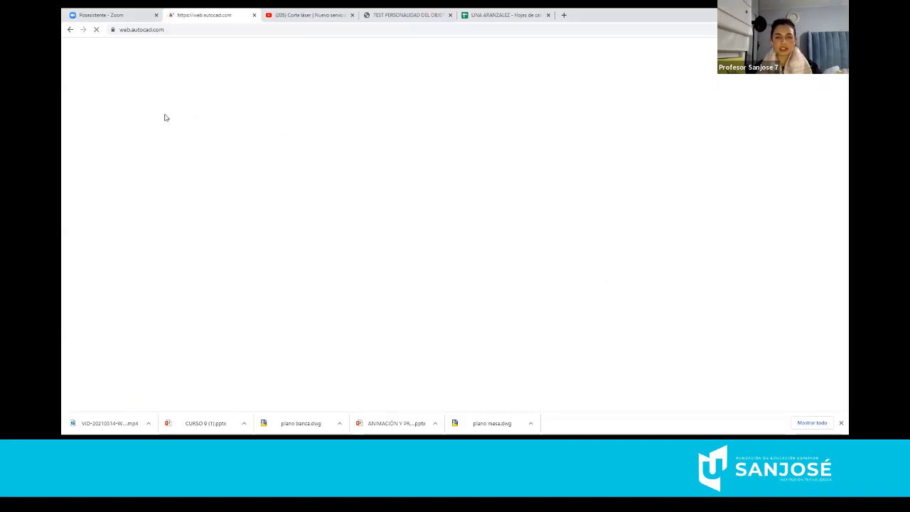
{"action": "left_click", "coordinate": [226, 242]}
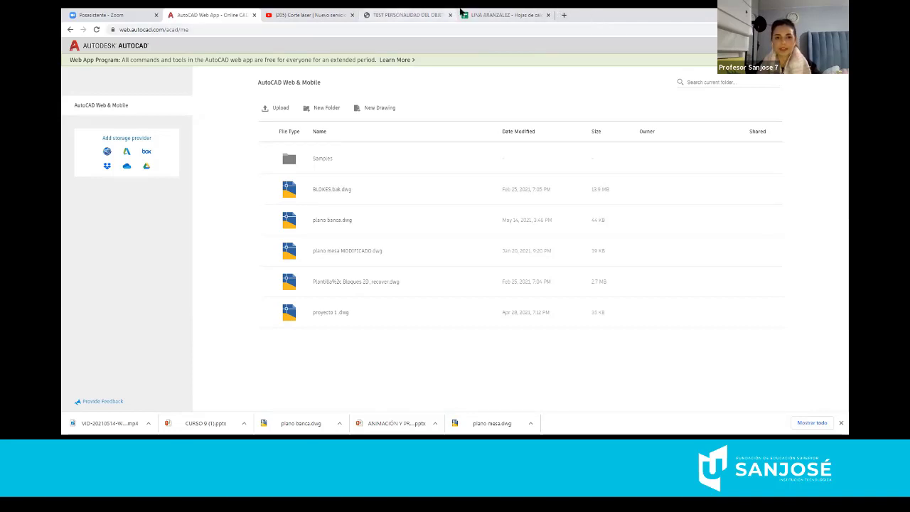
- Close the spreadsheet, TEST PERSONALIDAD DEL OBJETO and laser-cutting video pages, keeping the AutoCAD web page open
{"action": "left_click", "coordinate": [548, 15]}
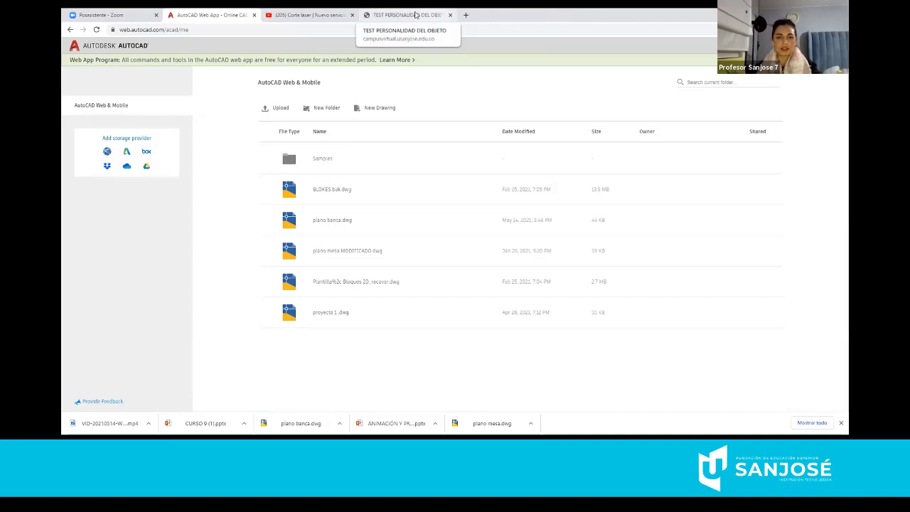
{"action": "left_click", "coordinate": [452, 15]}
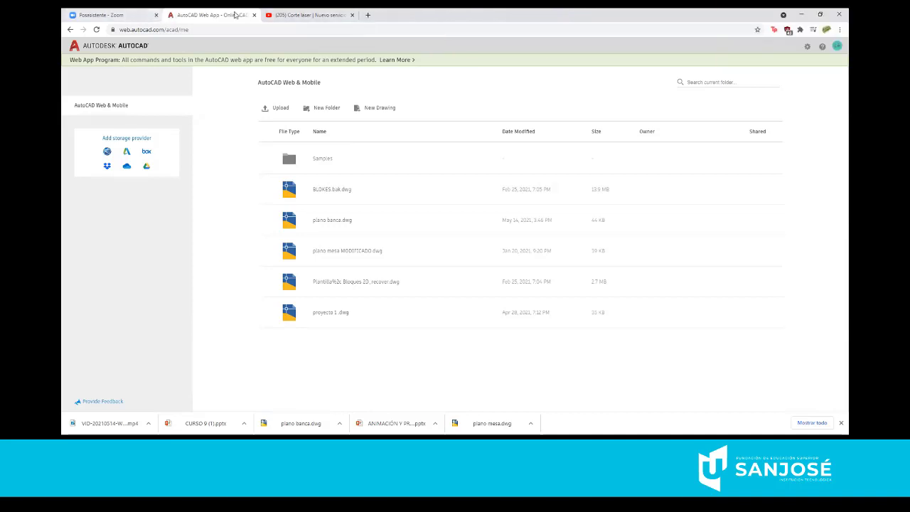
{"action": "left_click", "coordinate": [353, 15]}
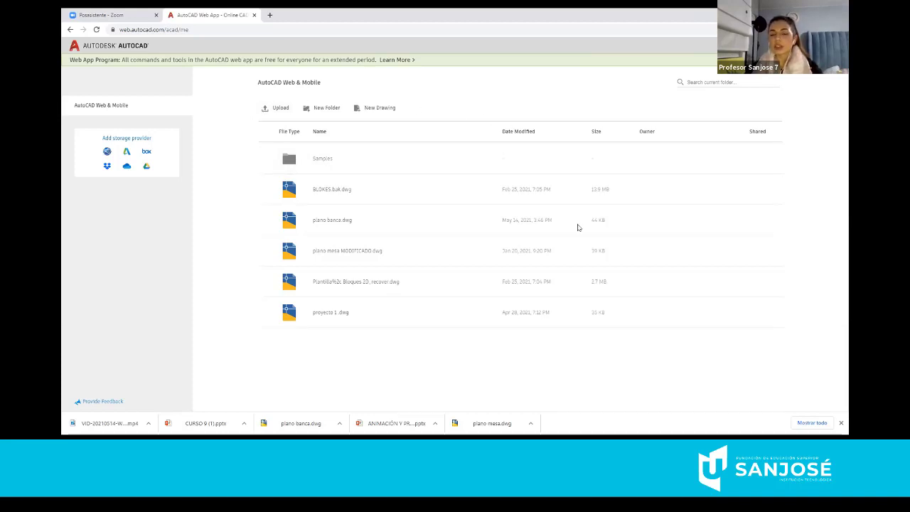
- Upload the plano banca drawing from the Descargas folder and open the uploaded copy
{"action": "left_click", "coordinate": [280, 109]}
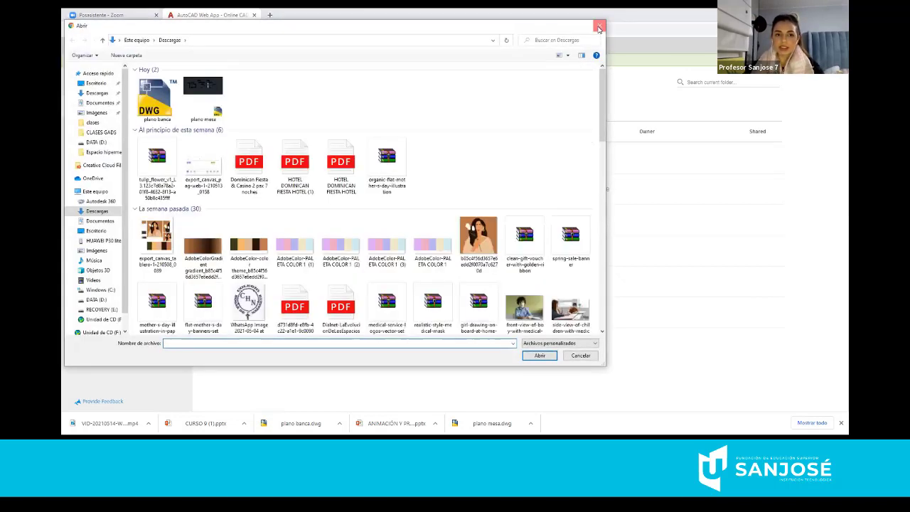
{"action": "key", "text": "Escape"}
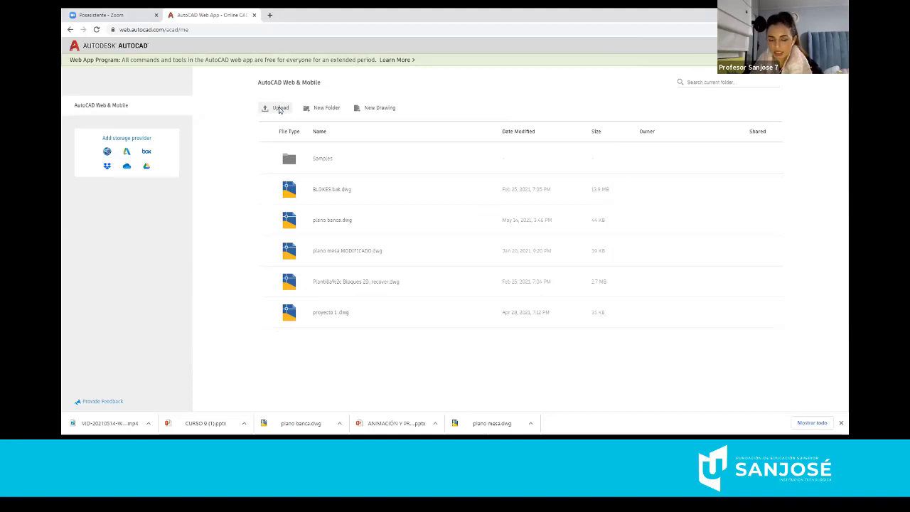
{"action": "left_click", "coordinate": [279, 111]}
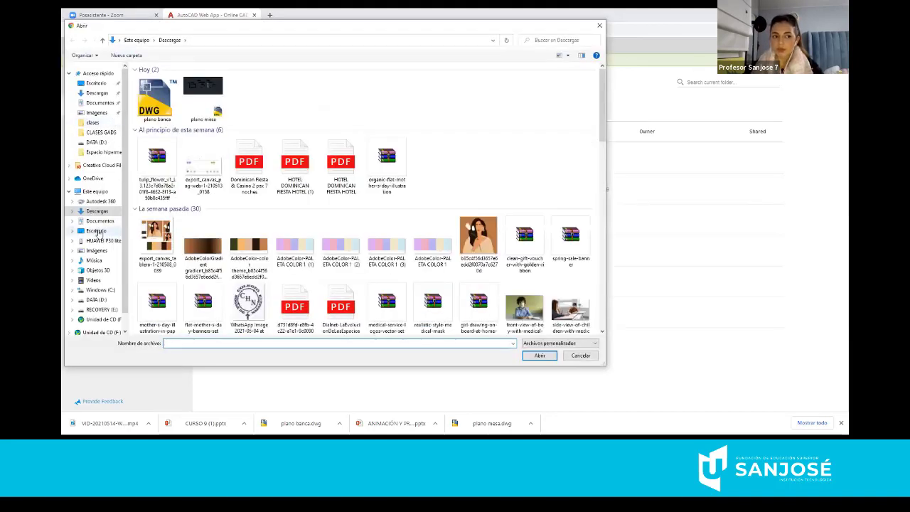
{"action": "left_click", "coordinate": [155, 100]}
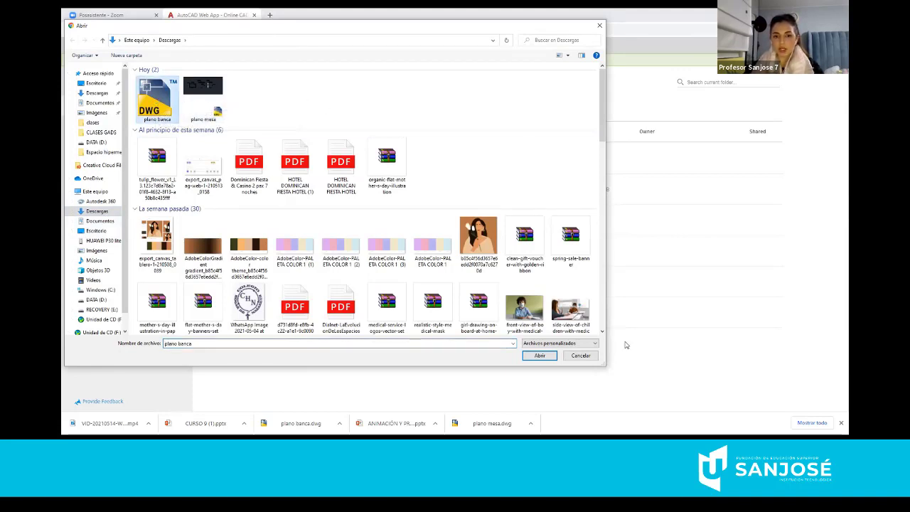
{"action": "left_click", "coordinate": [541, 357]}
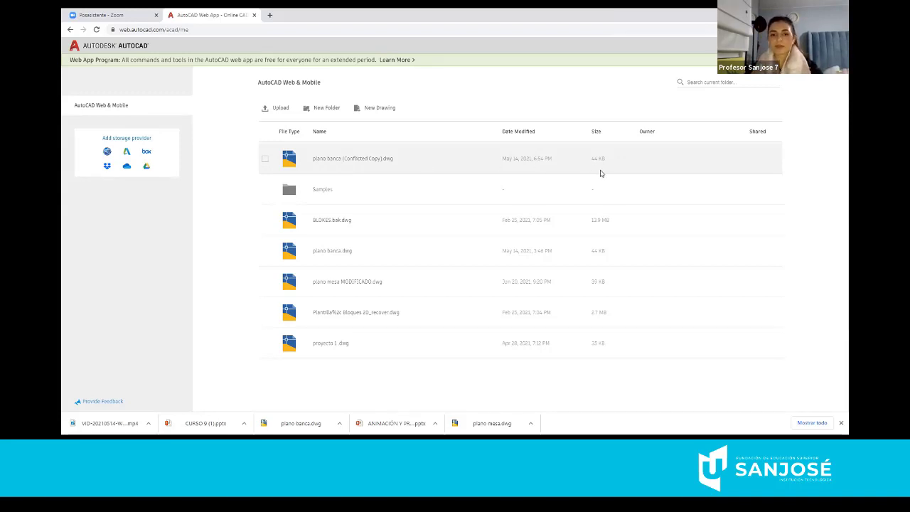
{"action": "left_click", "coordinate": [369, 160]}
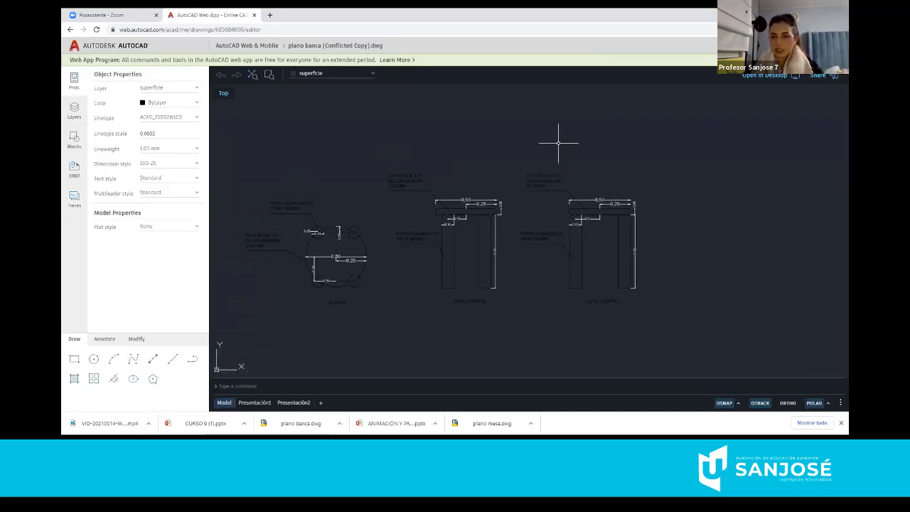
- Examine the stool's plan, front and side views with their dimensions and finish notes
{"action": "scroll", "coordinate": [244, 204], "scroll_direction": "up", "scroll_amount": 3}
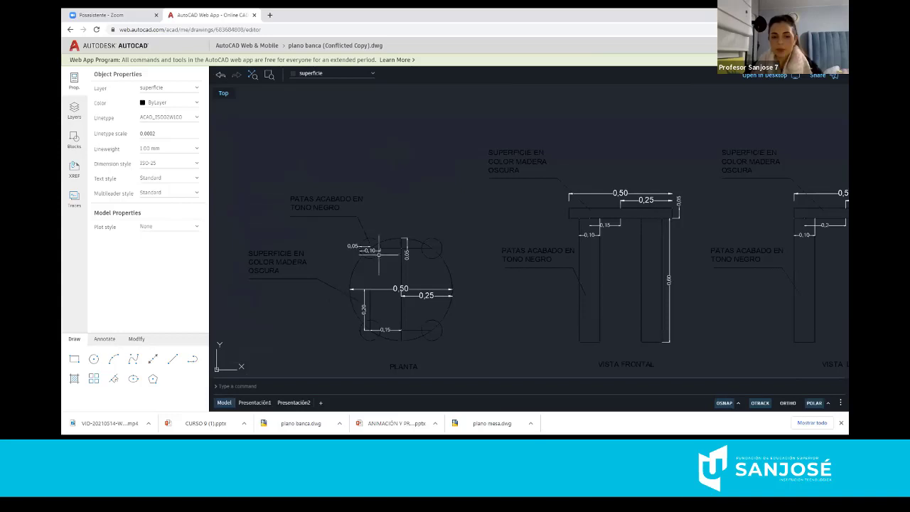
{"action": "scroll", "coordinate": [408, 274], "scroll_direction": "down", "scroll_amount": 1}
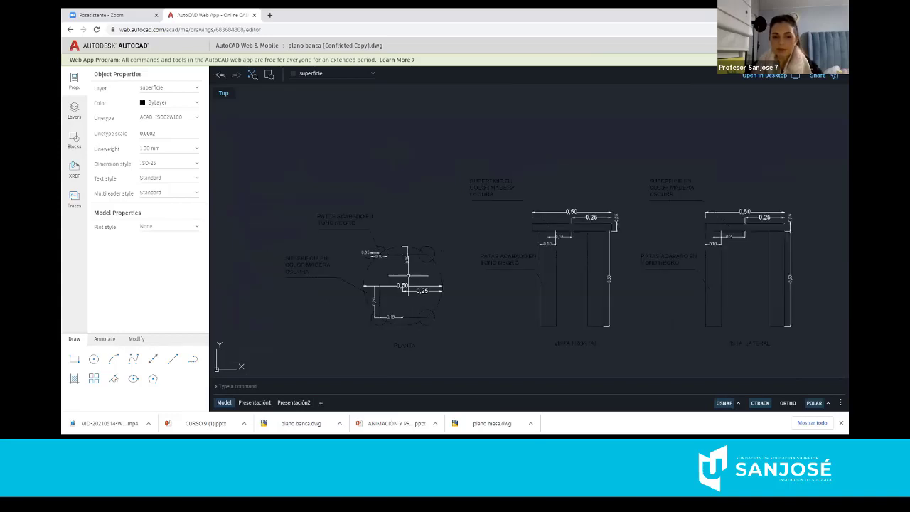
{"action": "middle_click_drag", "start_coordinate": [552, 276], "coordinate": [370, 276]}
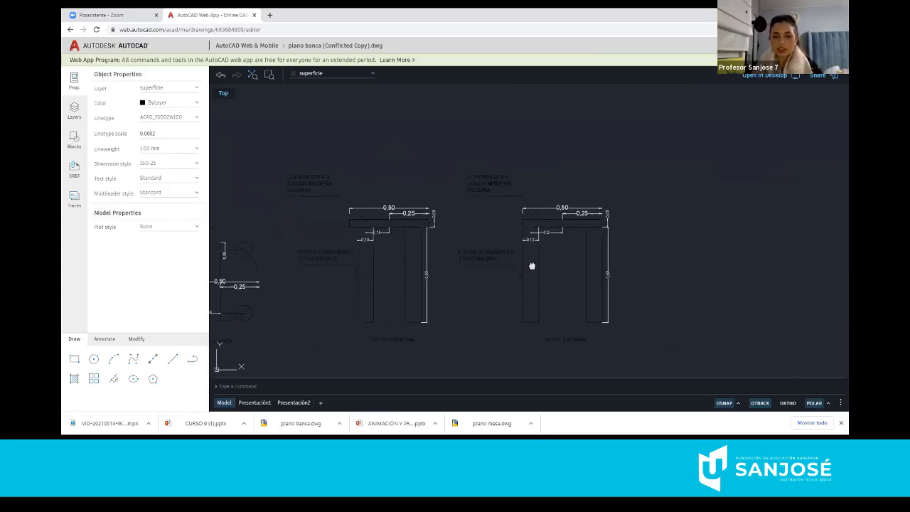
{"action": "middle_click_drag", "start_coordinate": [488, 275], "coordinate": [545, 265]}
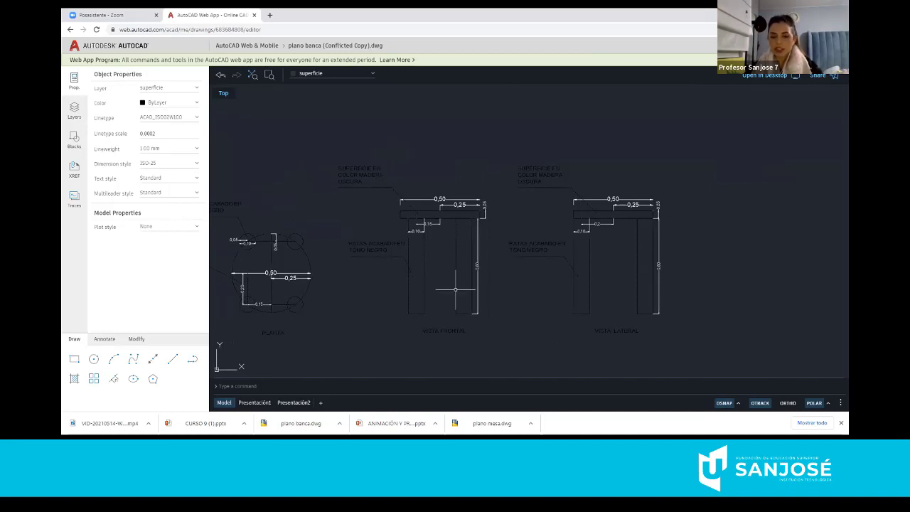
{"action": "middle_click_drag", "start_coordinate": [456, 283], "coordinate": [416, 306]}
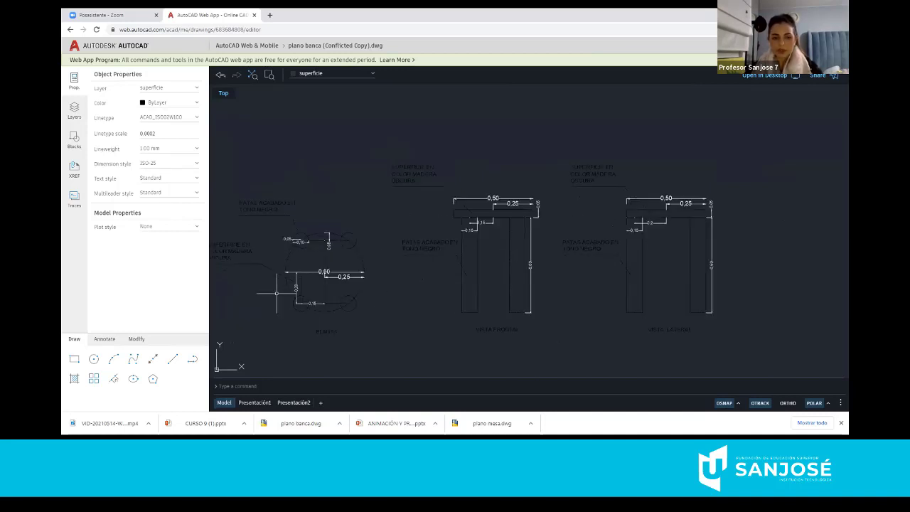
{"action": "scroll", "coordinate": [277, 292], "scroll_direction": "up", "scroll_amount": 2}
{"action": "scroll", "coordinate": [377, 287], "scroll_direction": "down", "scroll_amount": 2}
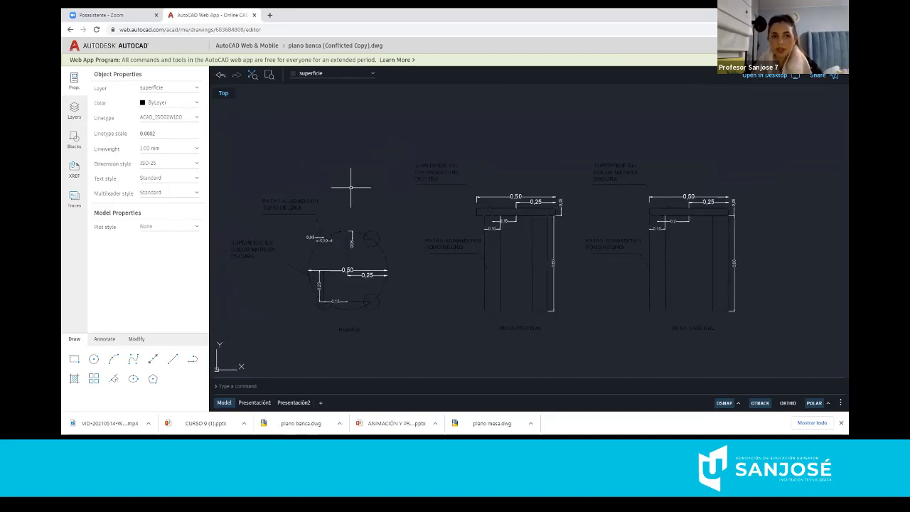
- Go back to the file list, upload plano banca from Descargas again and open the newest copy
{"action": "left_click", "coordinate": [101, 50]}
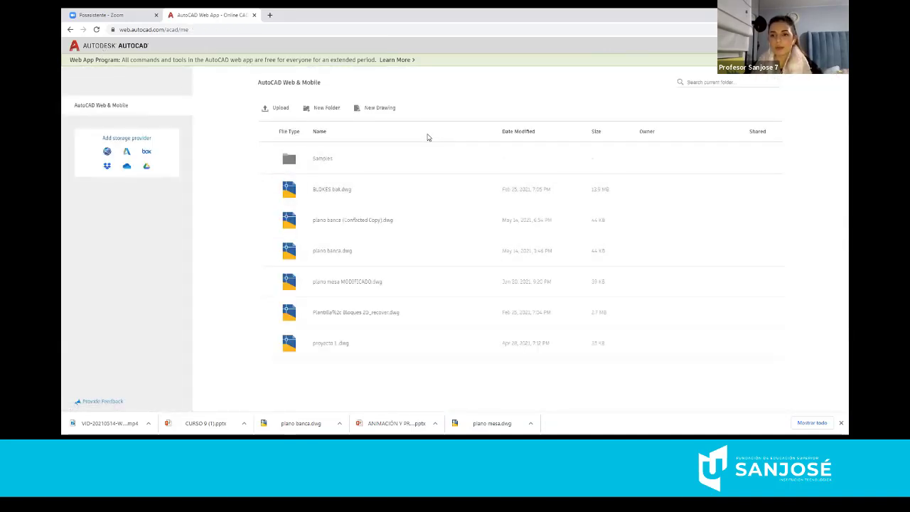
{"action": "left_click", "coordinate": [277, 109]}
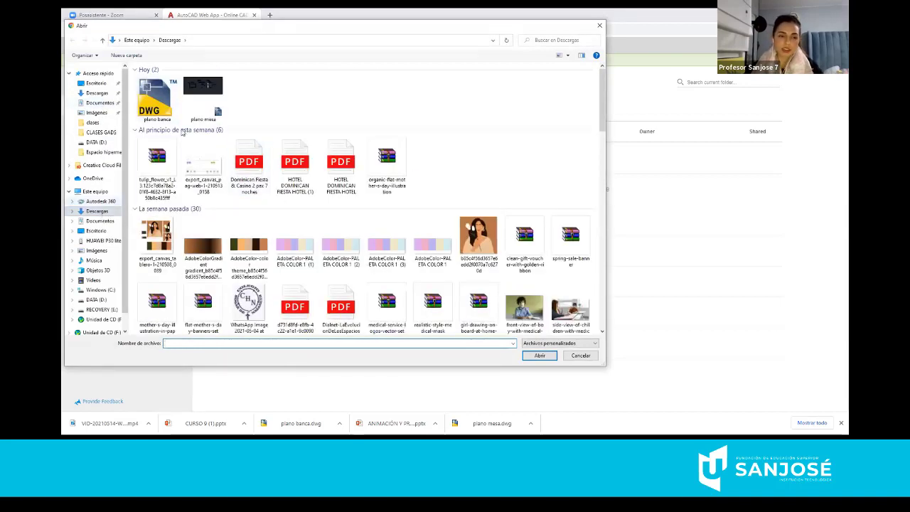
{"action": "left_click", "coordinate": [157, 99]}
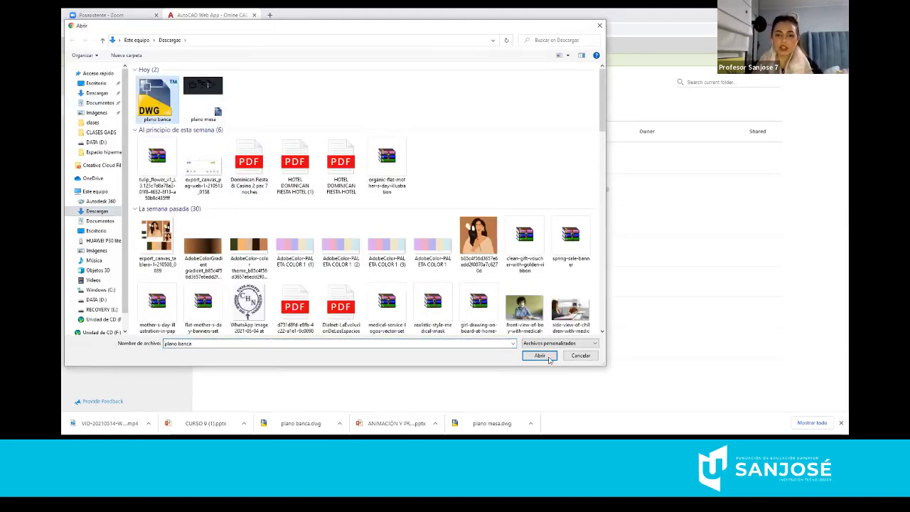
{"action": "left_click", "coordinate": [546, 358]}
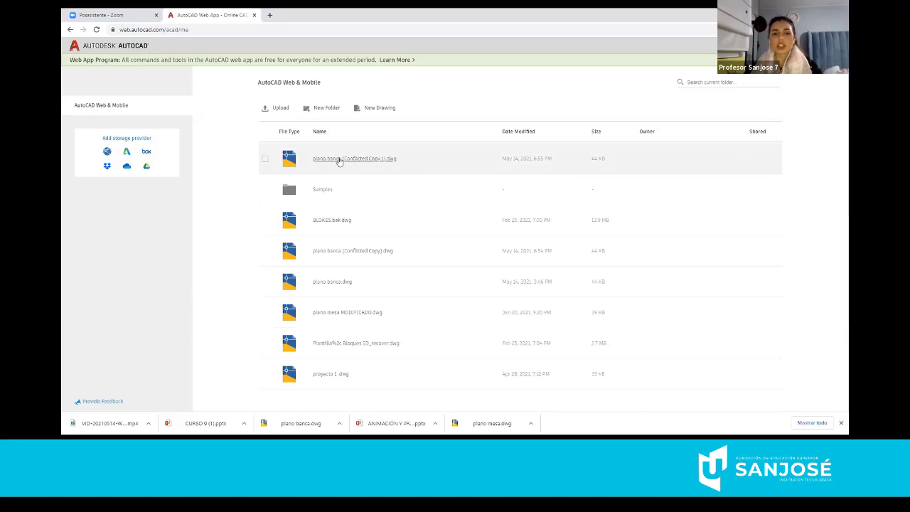
{"action": "left_click", "coordinate": [450, 161]}
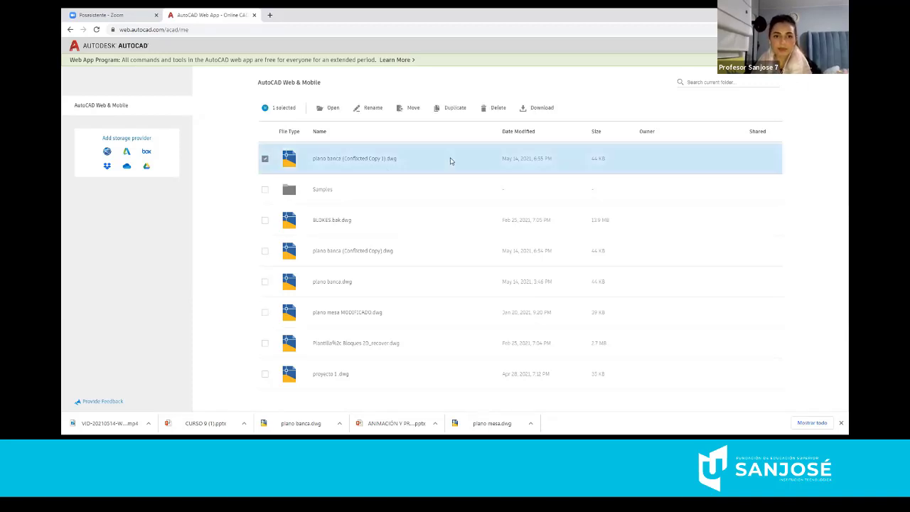
{"action": "double_click", "coordinate": [450, 161]}
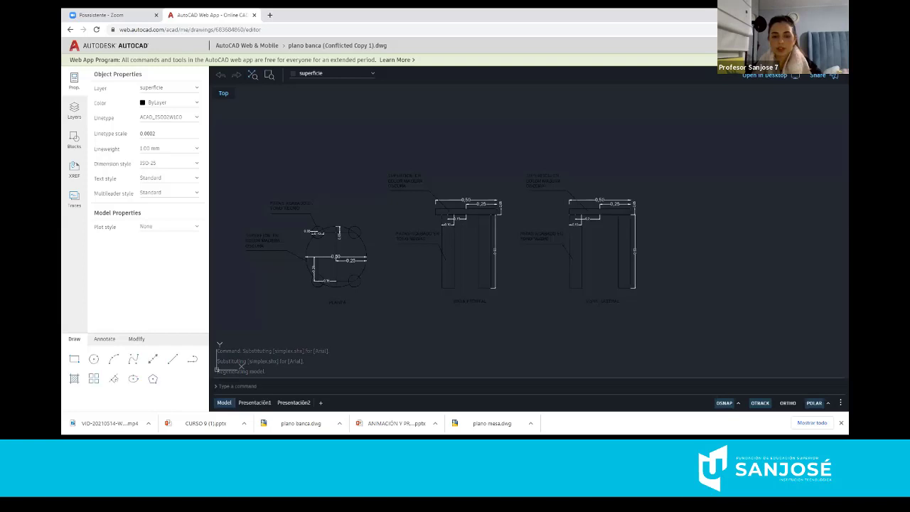
- Review the dimensions and material notes in the PLANTA, VISTA FRONTAL and VISTA LATERAL views of the newly opened copy
{"action": "scroll", "coordinate": [261, 274], "scroll_direction": "up", "scroll_amount": 1}
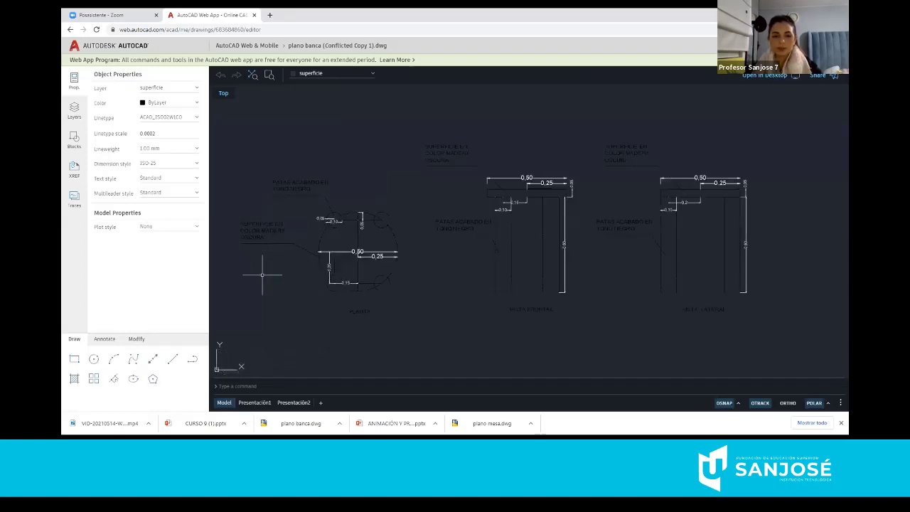
{"action": "scroll", "coordinate": [262, 274], "scroll_direction": "up", "scroll_amount": 1}
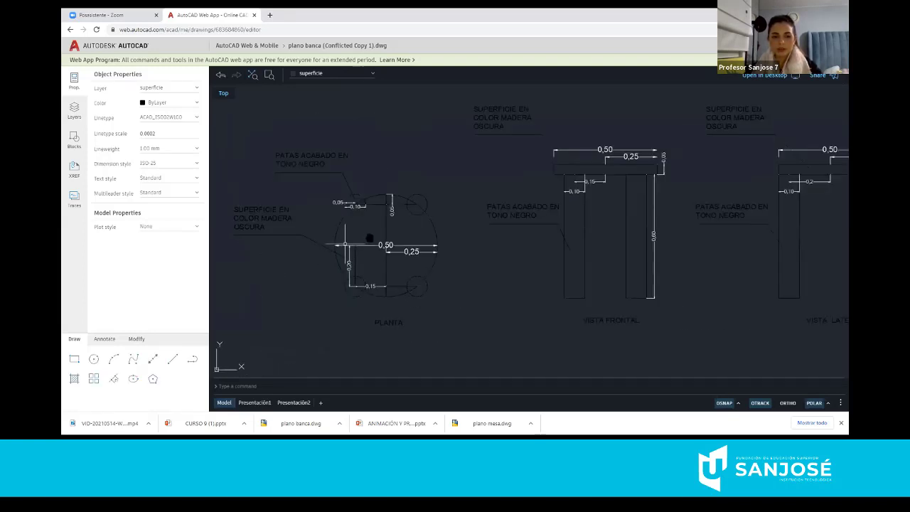
{"action": "middle_click_drag", "start_coordinate": [345, 244], "coordinate": [367, 239]}
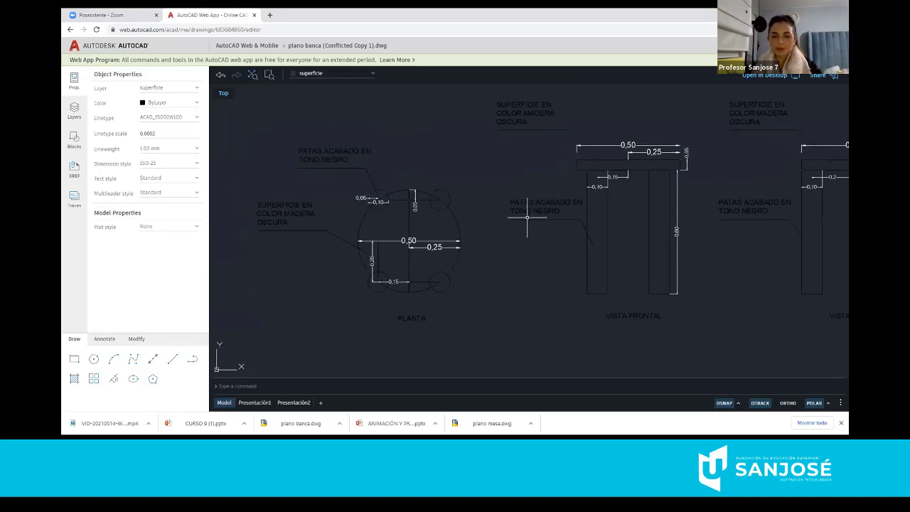
{"action": "scroll", "coordinate": [589, 234], "scroll_direction": "down", "scroll_amount": 2}
{"action": "middle_click_drag", "start_coordinate": [666, 235], "coordinate": [610, 240]}
{"action": "scroll", "coordinate": [610, 240], "scroll_direction": "up", "scroll_amount": 2}
{"action": "scroll", "coordinate": [610, 240], "scroll_direction": "down", "scroll_amount": 1}
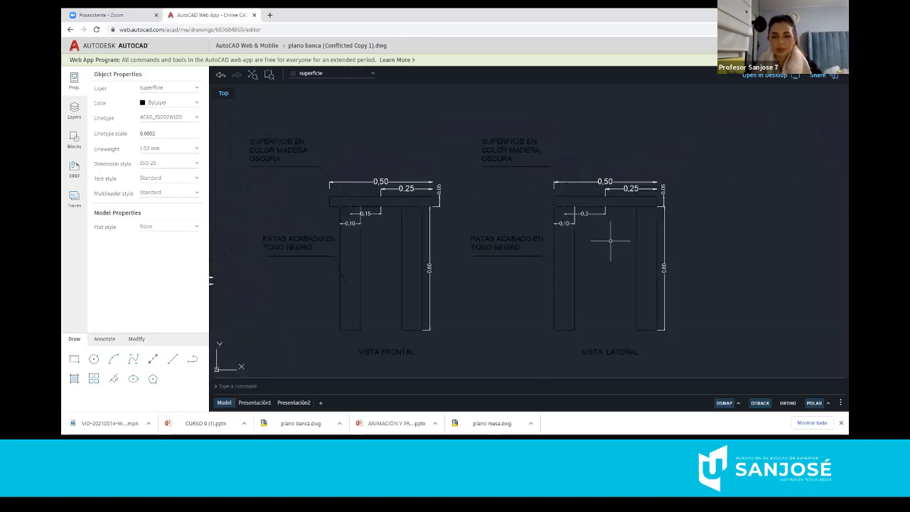
{"action": "scroll", "coordinate": [609, 240], "scroll_direction": "down", "scroll_amount": 1}
{"action": "scroll", "coordinate": [610, 241], "scroll_direction": "down", "scroll_amount": 1}
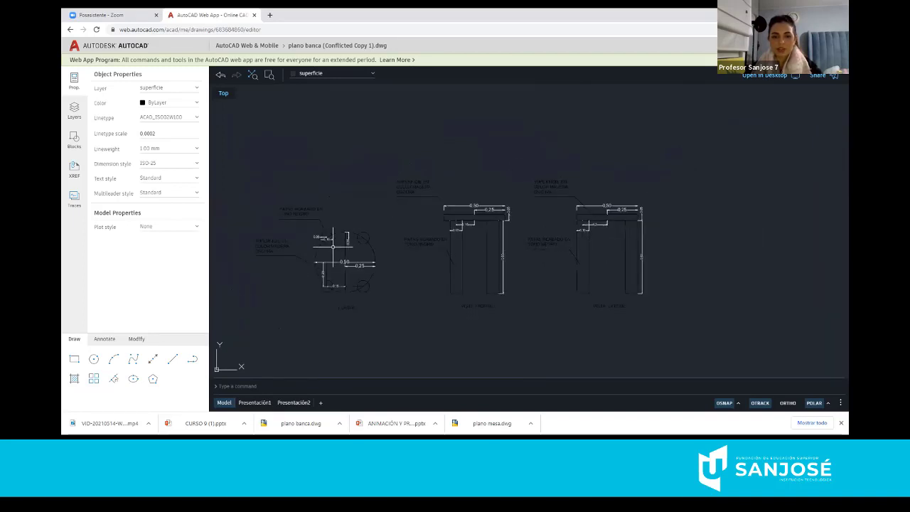
{"action": "scroll", "coordinate": [299, 261], "scroll_direction": "up", "scroll_amount": 2}
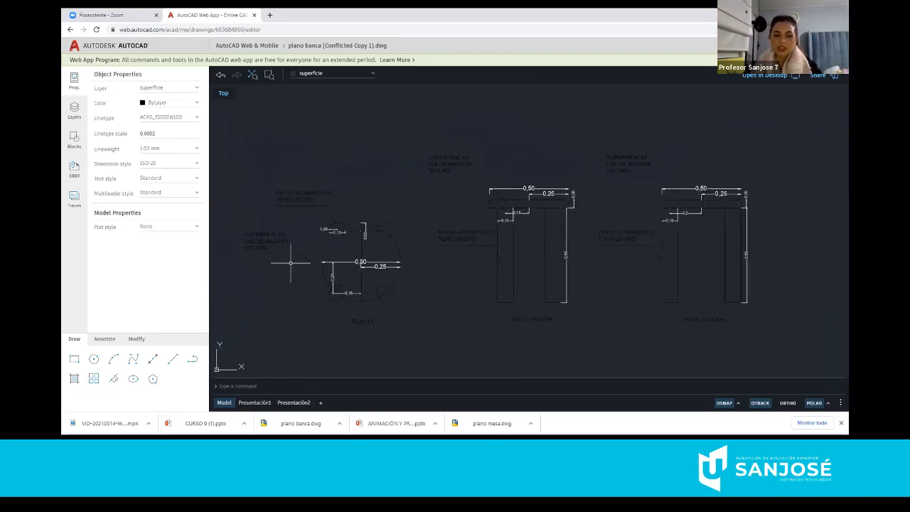
{"action": "middle_click_drag", "start_coordinate": [310, 254], "coordinate": [330, 249]}
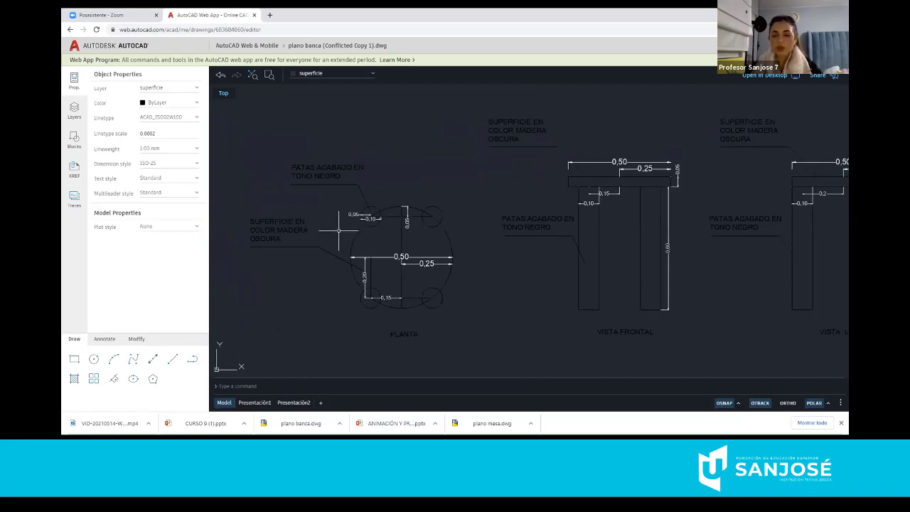
{"action": "scroll", "coordinate": [338, 229], "scroll_direction": "down", "scroll_amount": 2}
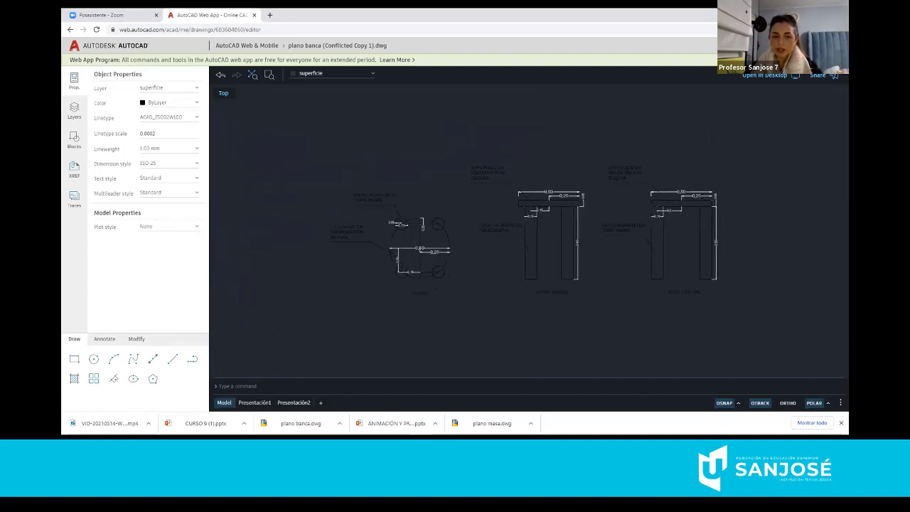
{"action": "scroll", "coordinate": [413, 254], "scroll_direction": "up", "scroll_amount": 3}
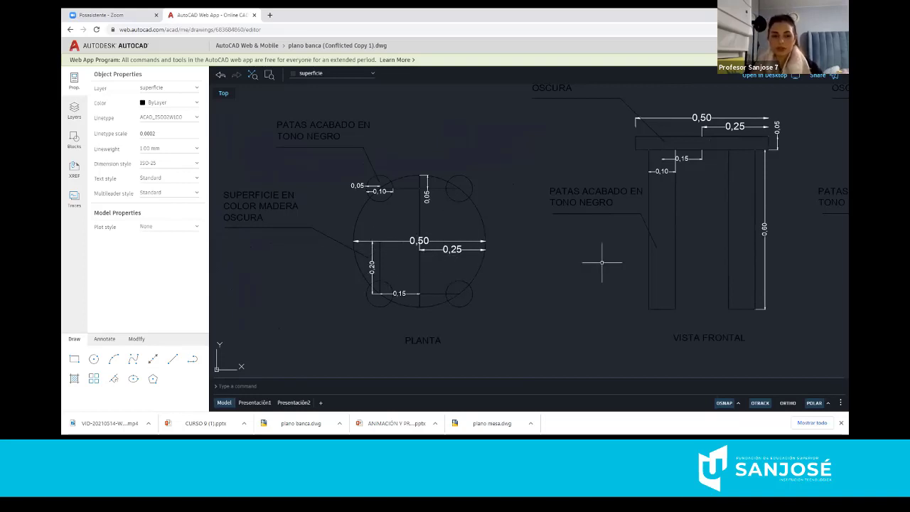
{"action": "middle_click_drag", "start_coordinate": [561, 262], "coordinate": [422, 265]}
{"action": "scroll", "coordinate": [422, 265], "scroll_direction": "down", "scroll_amount": 3}
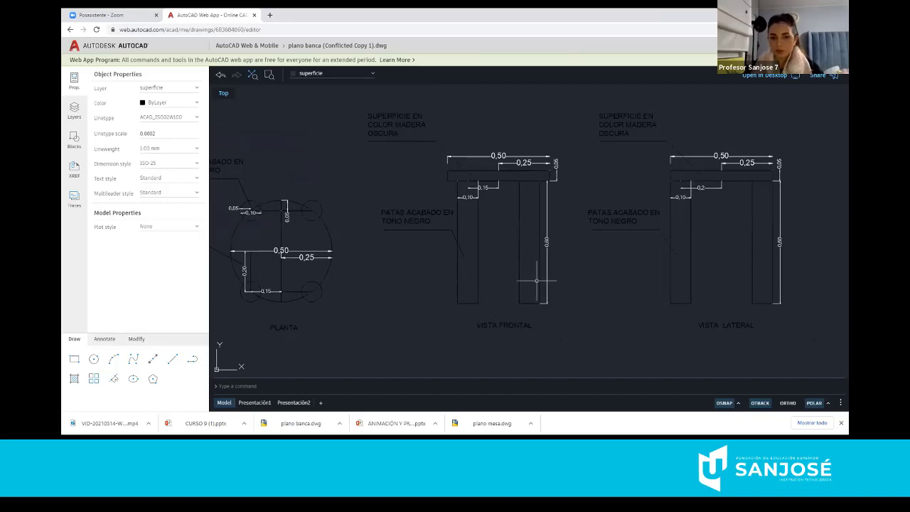
{"action": "middle_click_drag", "start_coordinate": [589, 314], "coordinate": [504, 317]}
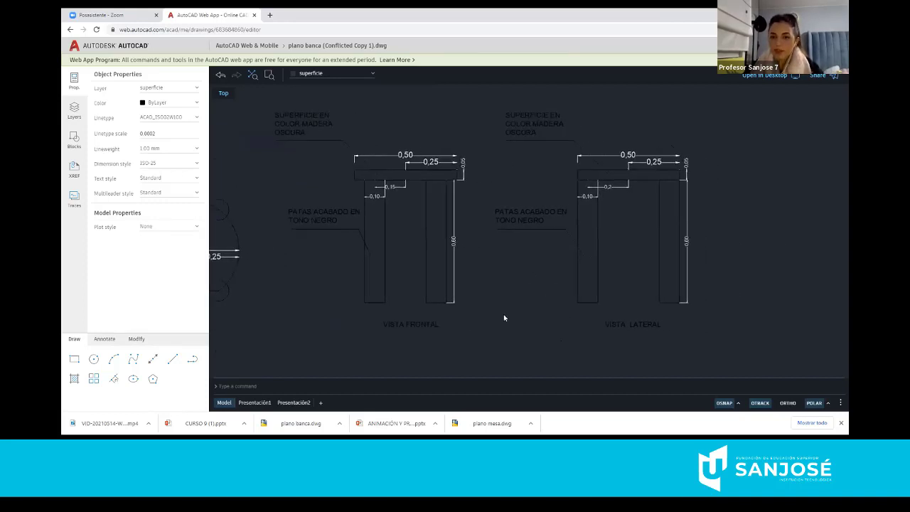
- Compare the seat and leg dimensions in VISTA FRONTAL and VISTA LATERAL, and inspect the leg positions and finish notes in PLANTA
{"action": "scroll", "coordinate": [670, 326], "scroll_direction": "up", "scroll_amount": 2}
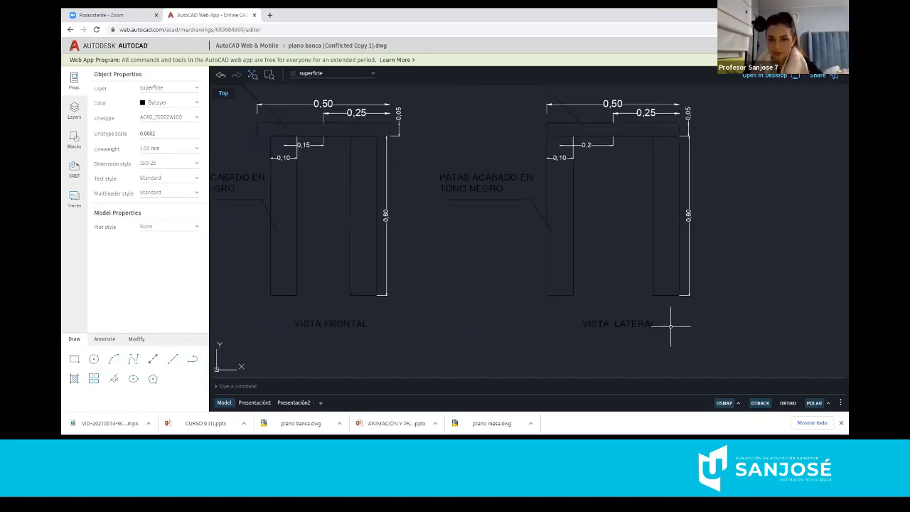
{"action": "scroll", "coordinate": [670, 326], "scroll_direction": "down", "scroll_amount": 2}
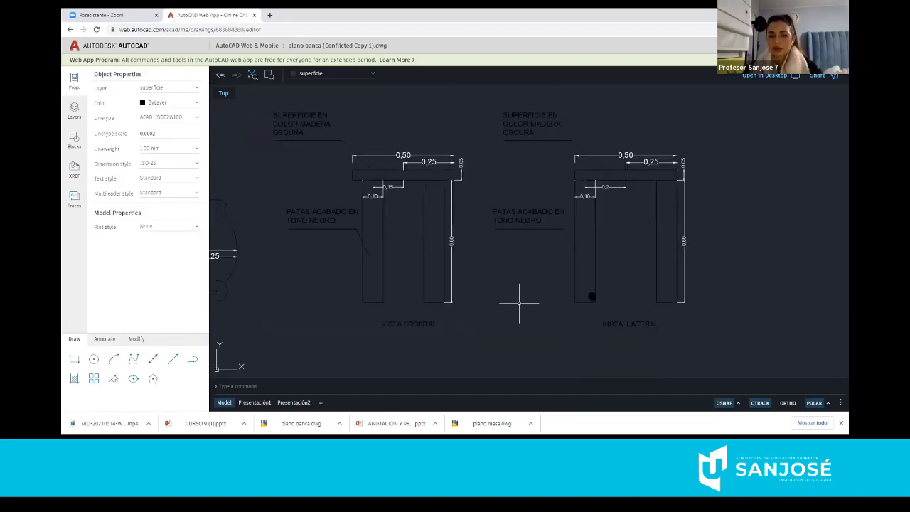
{"action": "scroll", "coordinate": [590, 296], "scroll_direction": "down", "scroll_amount": 1}
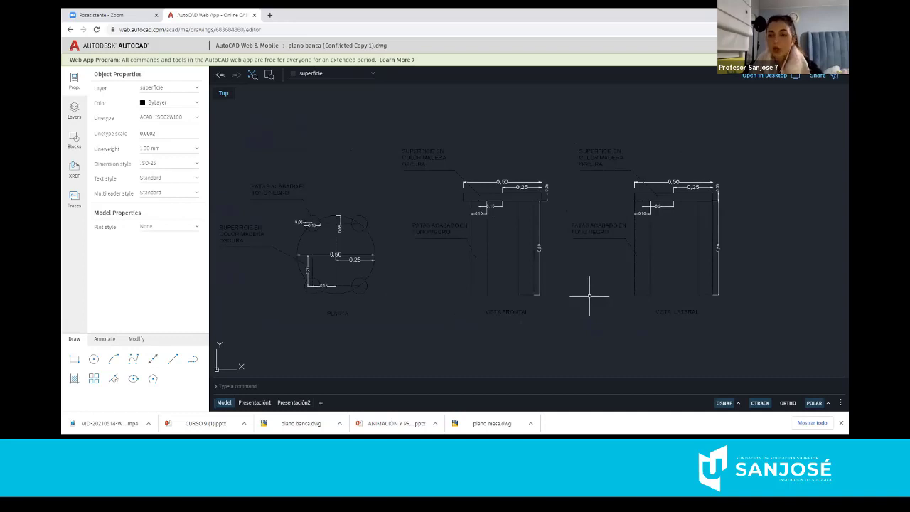
{"action": "scroll", "coordinate": [541, 296], "scroll_direction": "up", "scroll_amount": 1}
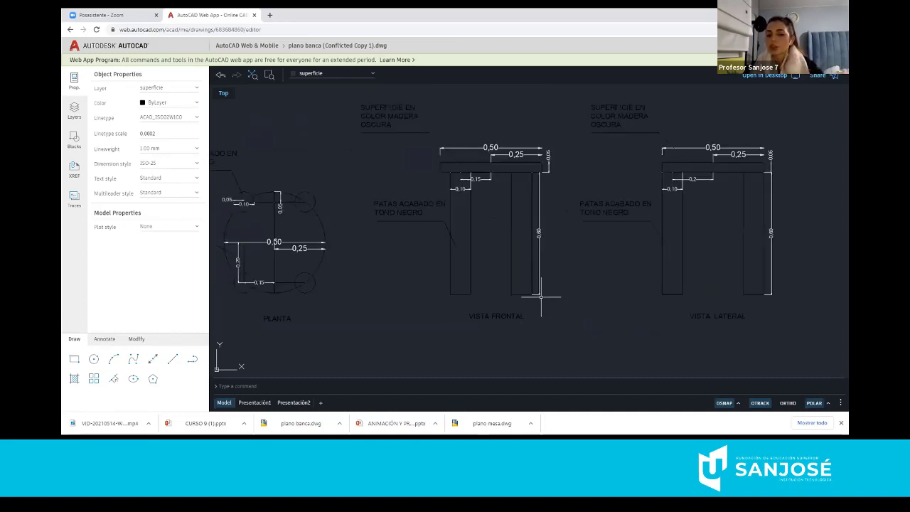
{"action": "scroll", "coordinate": [541, 297], "scroll_direction": "down", "scroll_amount": 1}
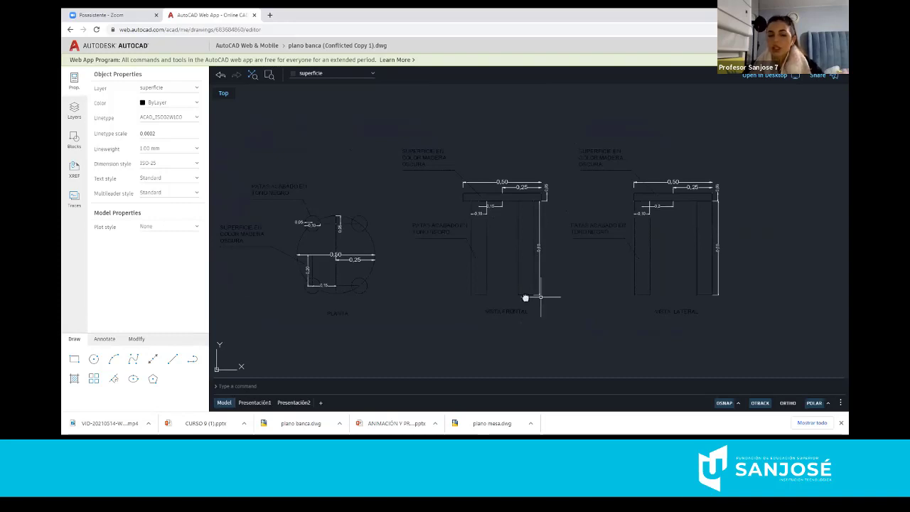
{"action": "middle_click_drag", "start_coordinate": [540, 296], "coordinate": [478, 296]}
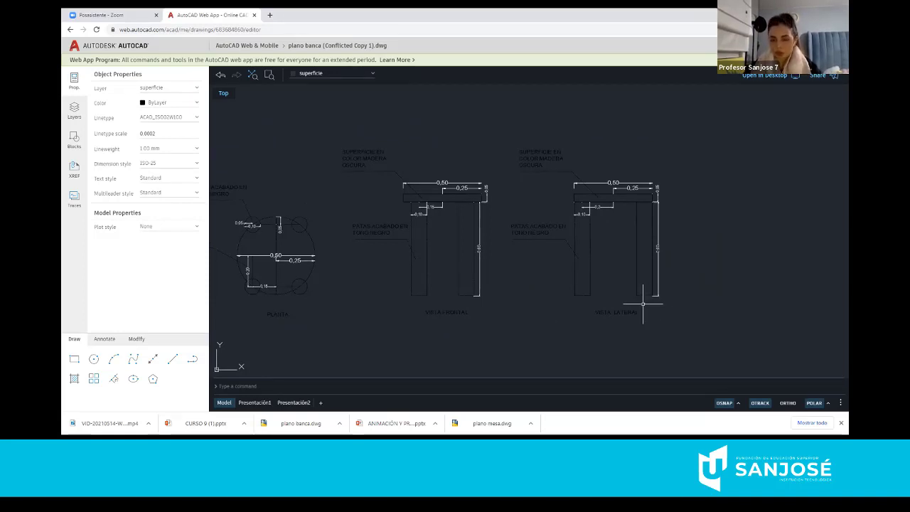
{"action": "middle_click_drag", "start_coordinate": [501, 287], "coordinate": [563, 302]}
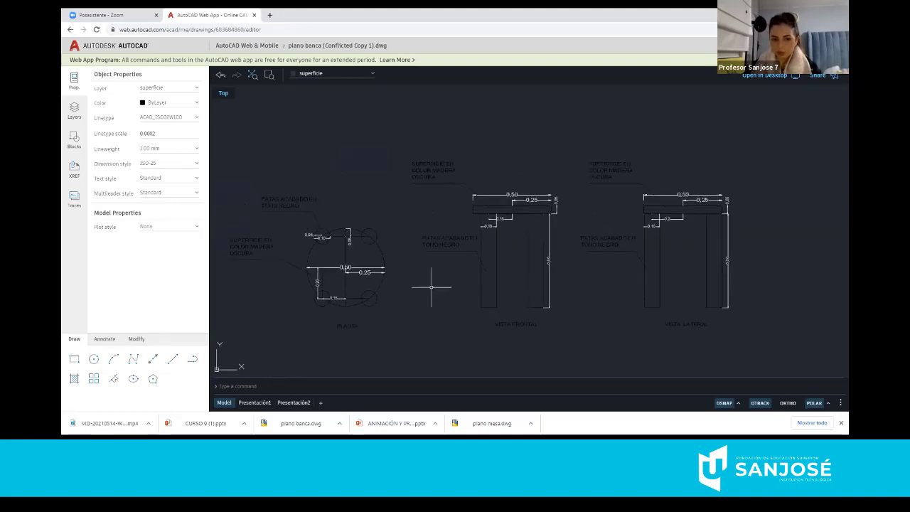
{"action": "middle_click_drag", "start_coordinate": [362, 288], "coordinate": [450, 294]}
{"action": "scroll", "coordinate": [449, 294], "scroll_direction": "up", "scroll_amount": 5}
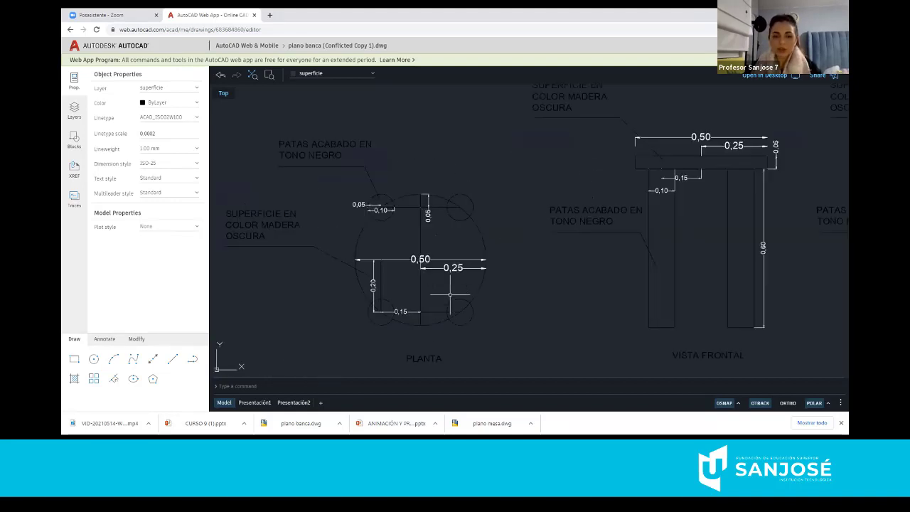
{"action": "middle_click_drag", "start_coordinate": [473, 309], "coordinate": [545, 326]}
{"action": "scroll", "coordinate": [484, 313], "scroll_direction": "down", "scroll_amount": 3}
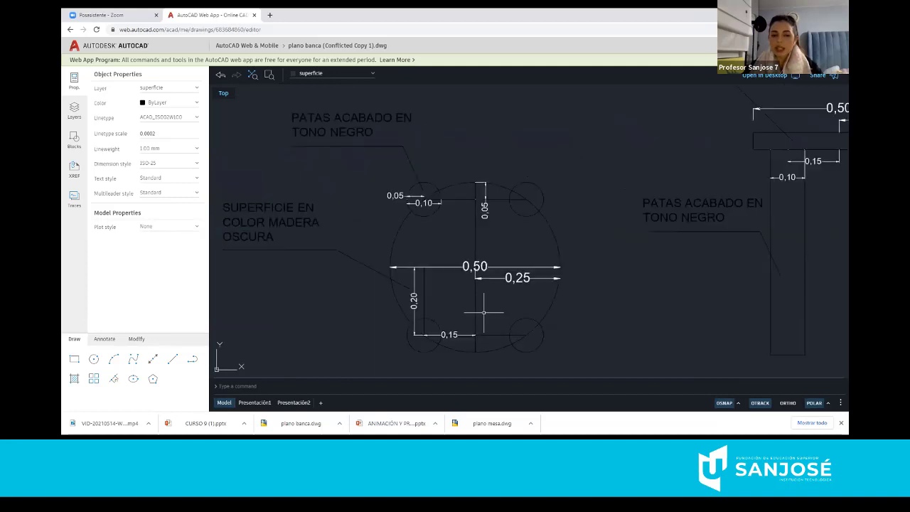